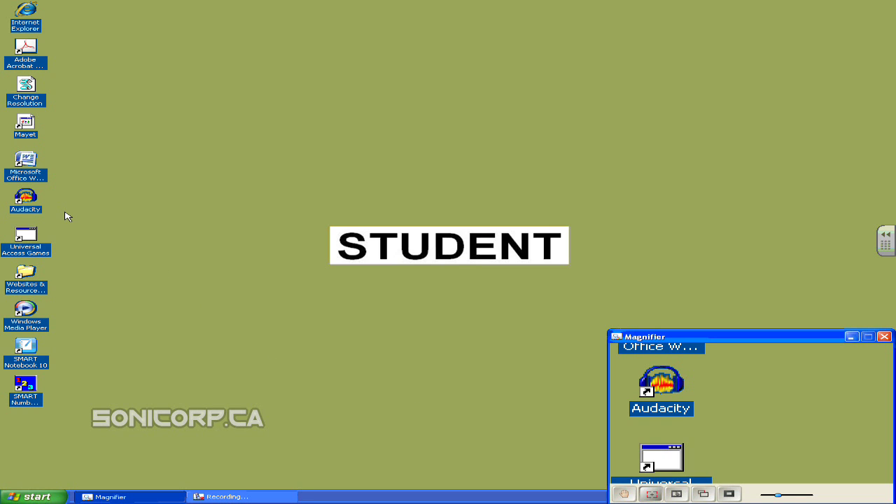
# Launch Audacity from the desktop shortcut and keep the leftover temporary files.
pyautogui.click(37, 209)
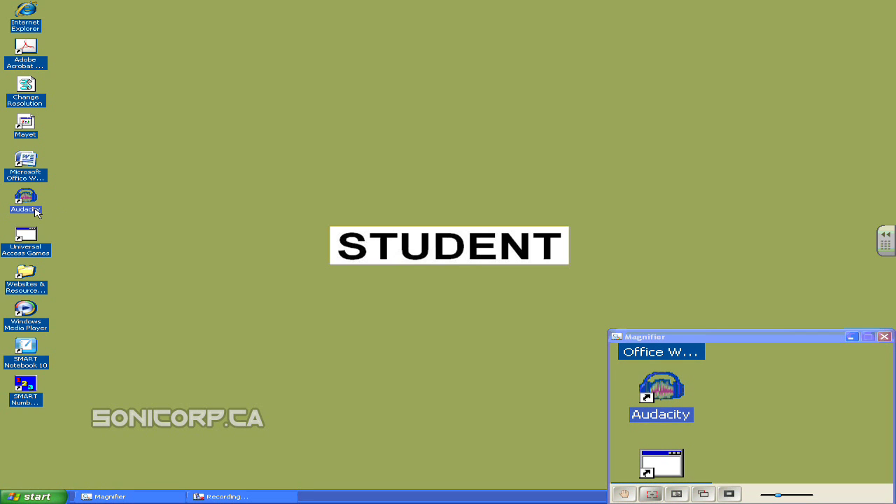
pyautogui.doubleClick(37, 213)
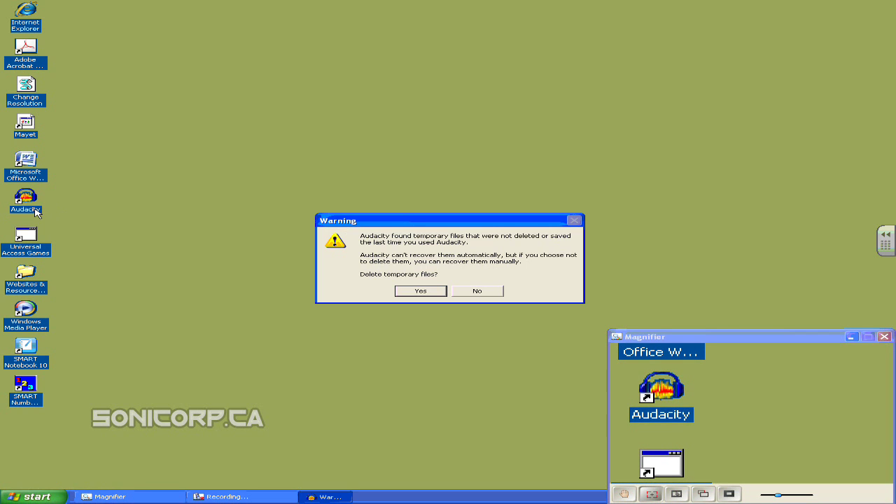
pyautogui.click(480, 294)
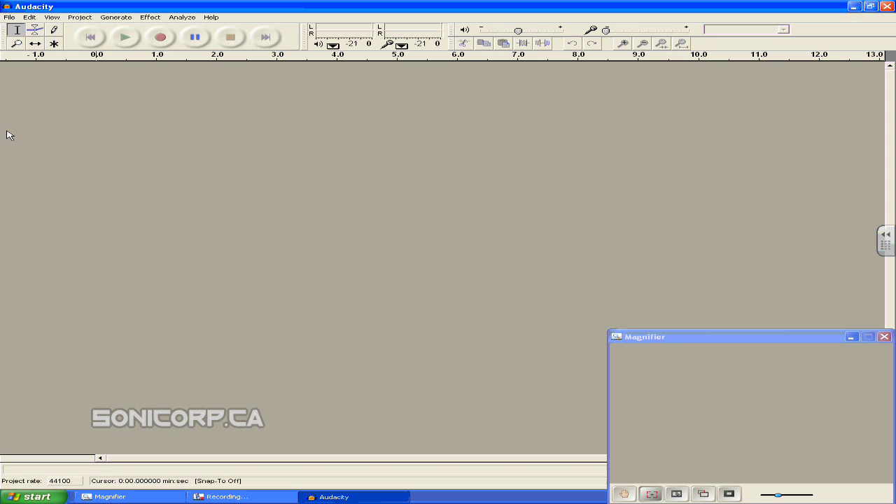
# In the File > Open dialog, browse to My Documents and choose 'Audacity tutorial file'.
pyautogui.click(9, 16)
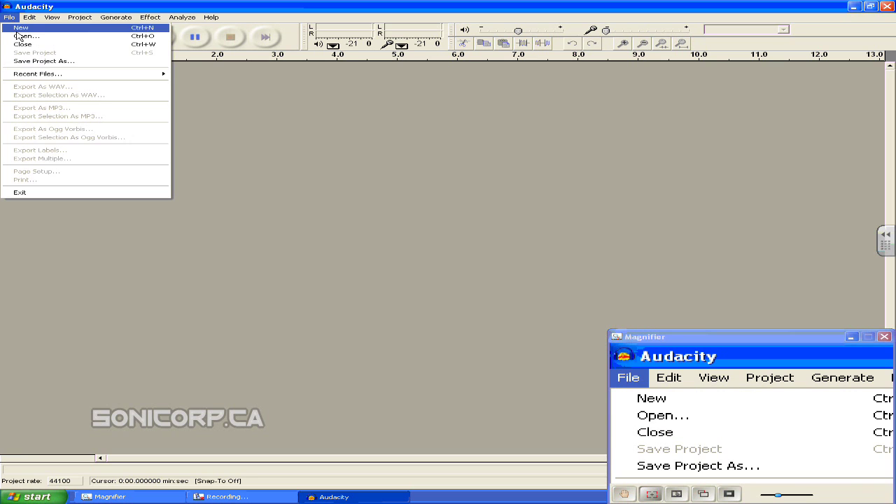
pyautogui.click(21, 36)
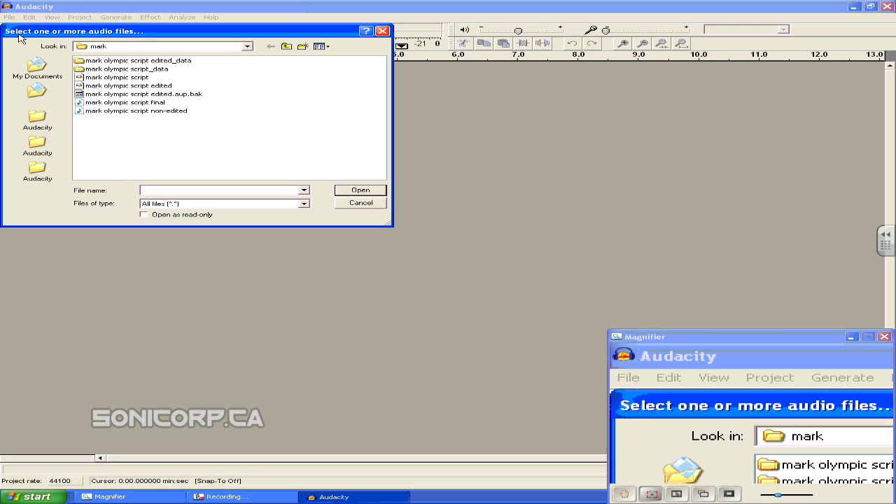
pyautogui.click(249, 48)
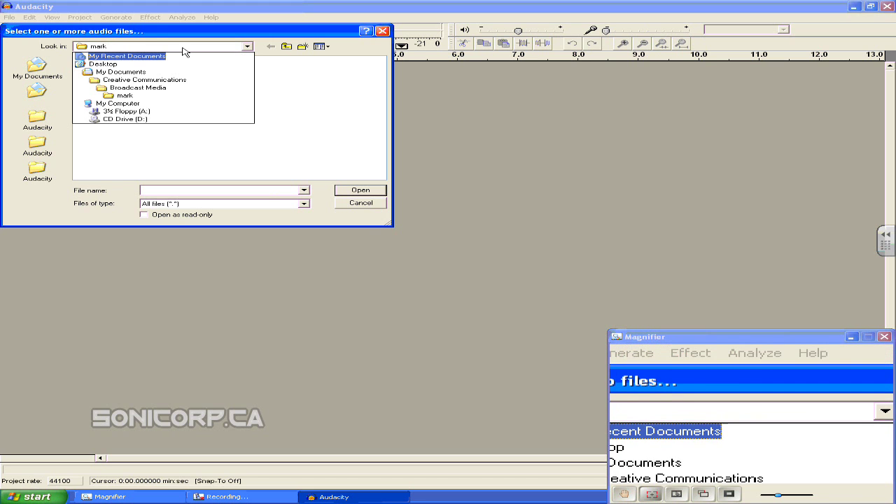
pyautogui.click(138, 71)
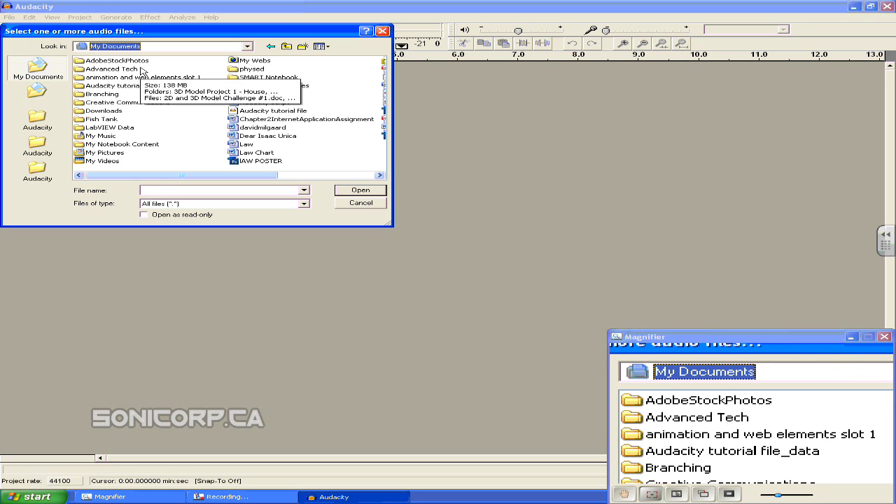
pyautogui.click(282, 112)
pyautogui.click(282, 112)
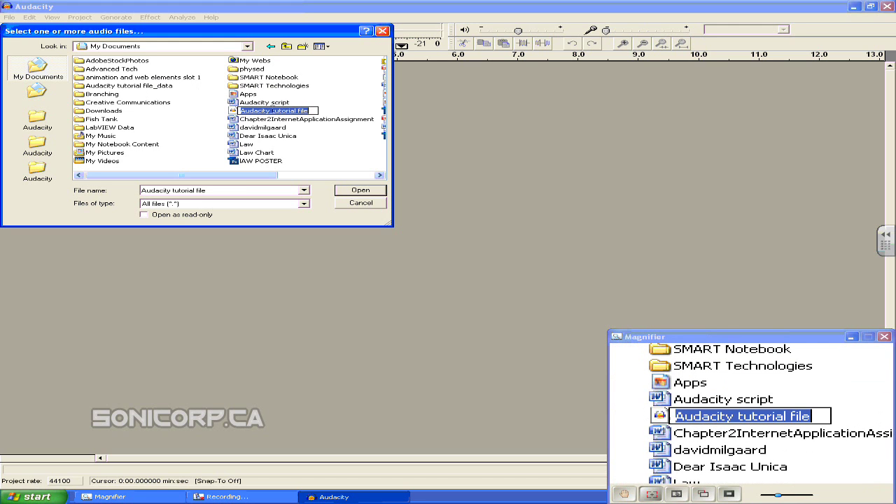
pyautogui.click(236, 112)
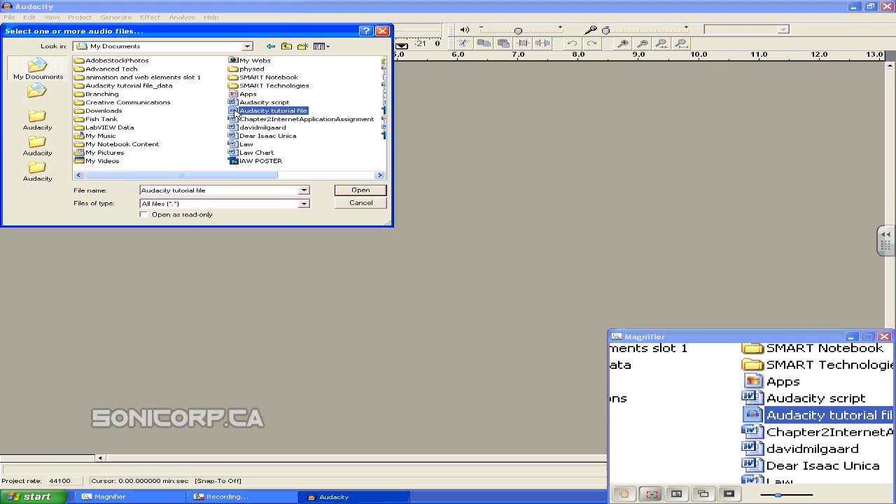
# Load 'Audacity tutorial file' to show its four mono speech tracks.
pyautogui.doubleClick(236, 112)
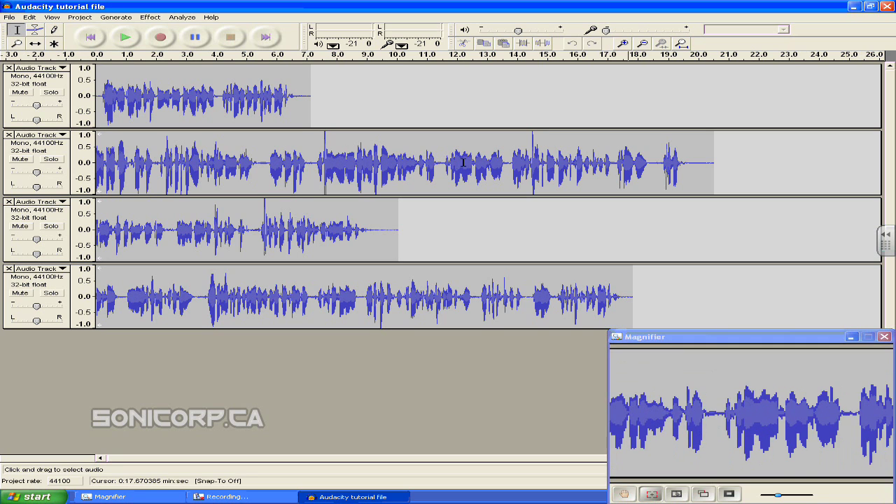
# Select track 2's silent ending from about 19.48 s to 20.57 s.
pyautogui.click(715, 163)
pyautogui.moveTo(691, 162); pyautogui.dragTo(681, 162)
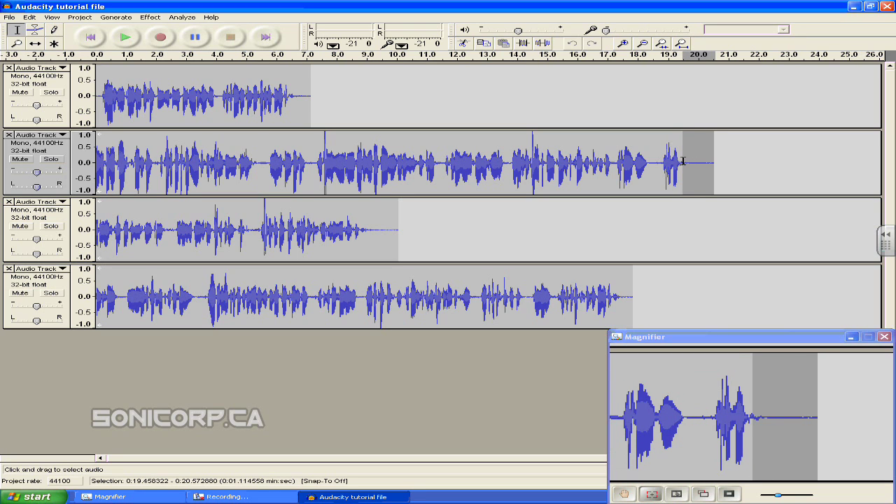
pyautogui.moveTo(682, 162); pyautogui.dragTo(683, 161)
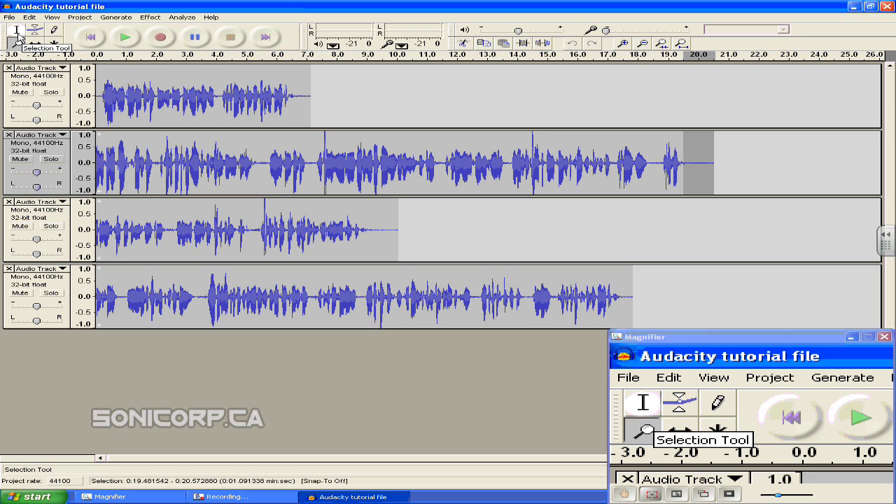
# Switch to the Selection Tool (I-beam).
pyautogui.click(17, 34)
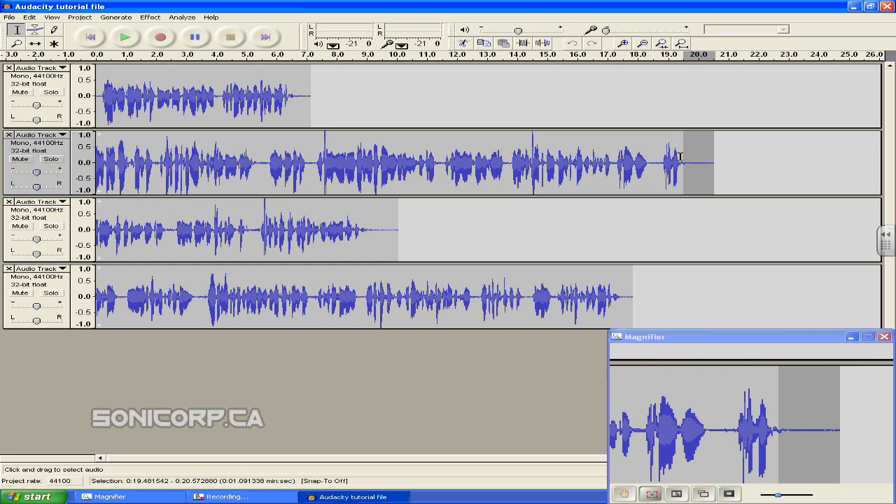
# Reselect track 2's silent tail from about 19.5 s to 20.5 s.
pyautogui.click(716, 157)
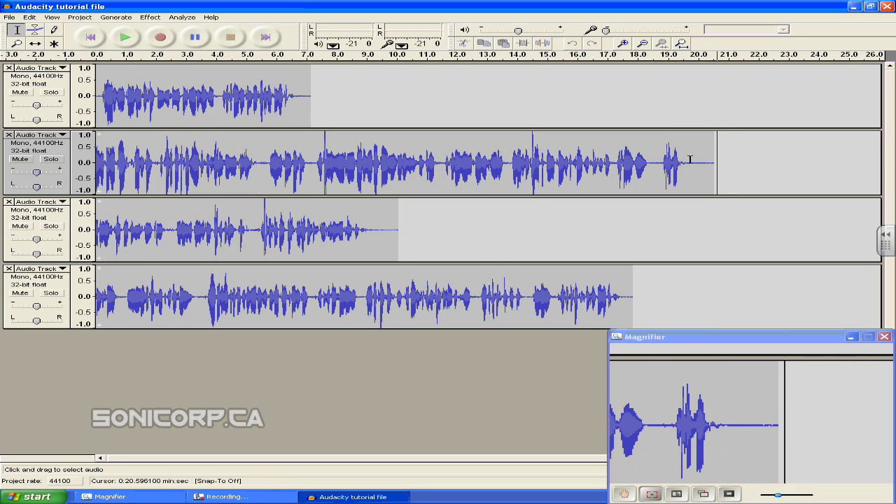
pyautogui.click(686, 162)
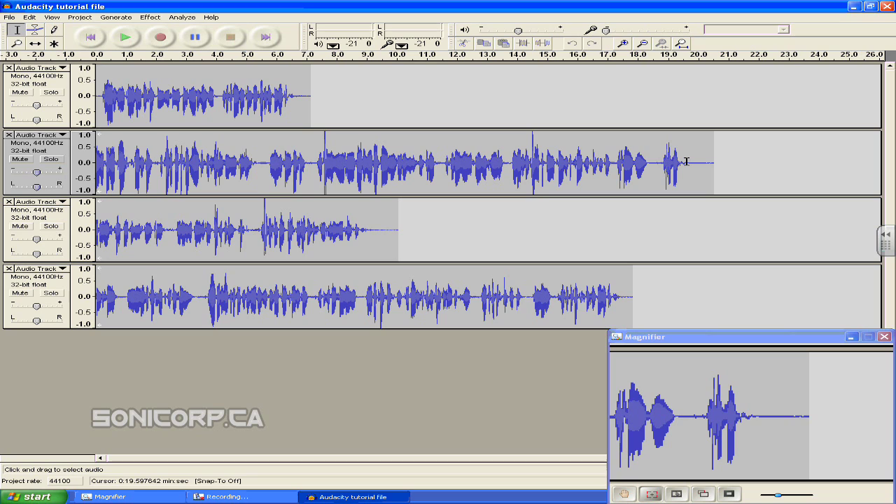
pyautogui.click(687, 162)
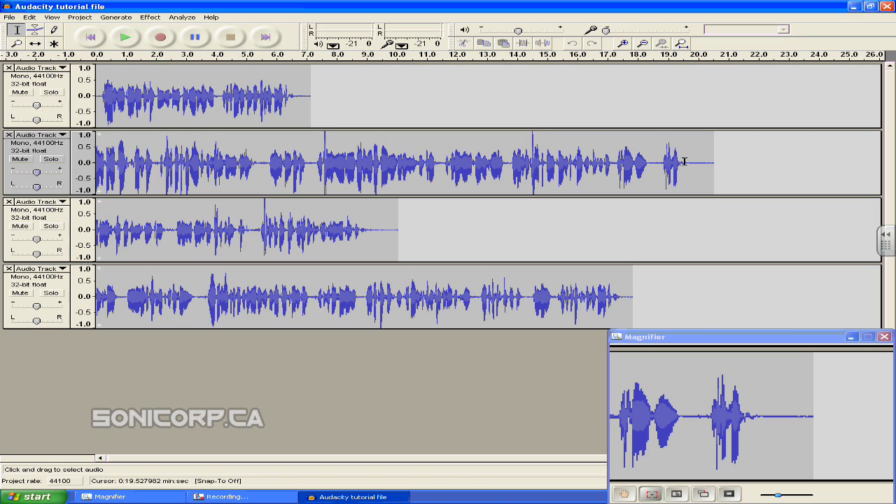
pyautogui.moveTo(685, 160); pyautogui.dragTo(714, 159)
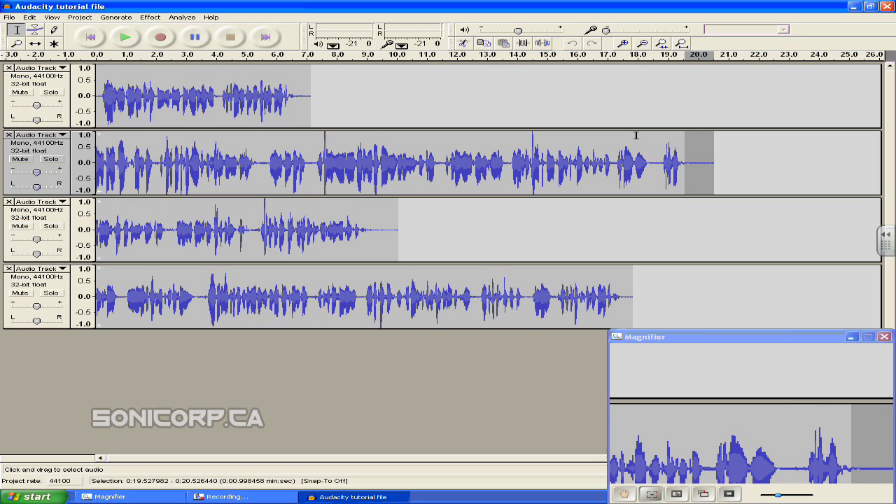
# Delete the selected silence so track 2 ends at about 19.5 s.
pyautogui.press('Delete')
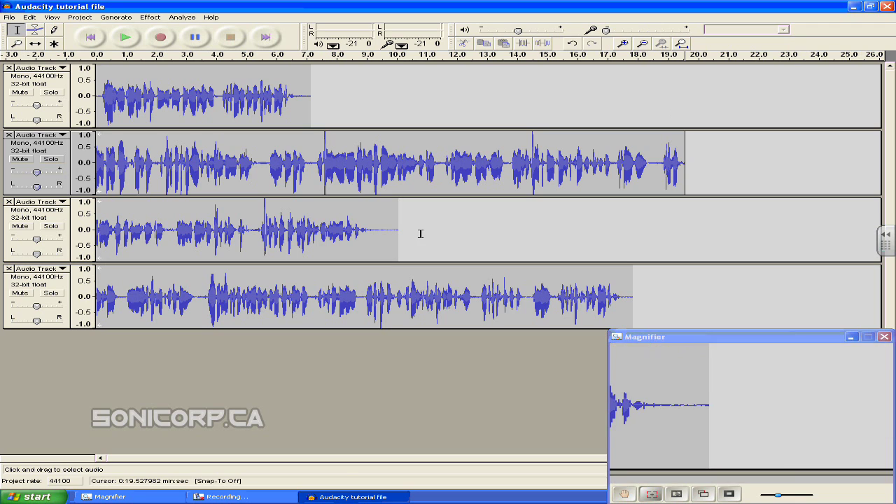
# Delete the trailing silence from the end of track 3.
pyautogui.moveTo(420, 227); pyautogui.dragTo(376, 231)
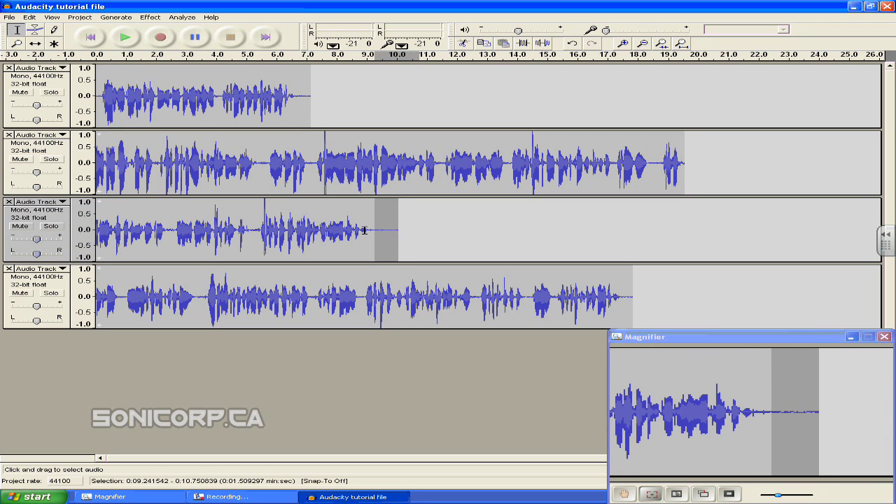
pyautogui.click(365, 224)
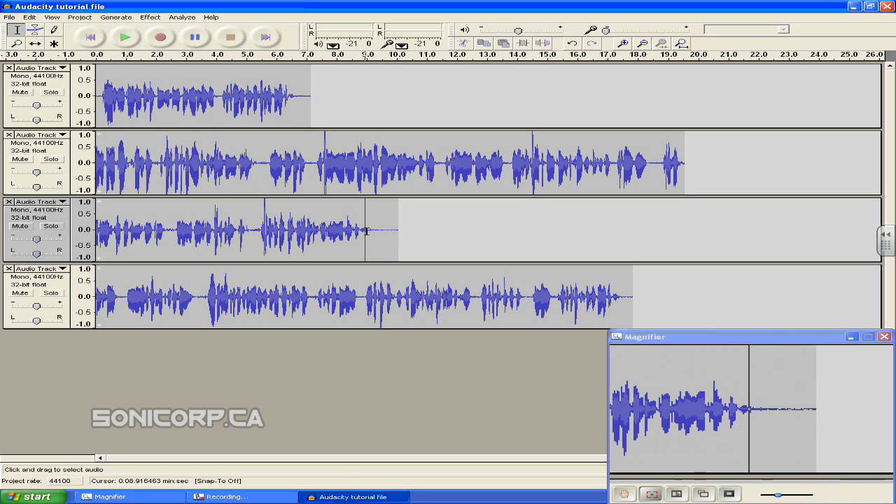
pyautogui.moveTo(367, 232); pyautogui.dragTo(401, 231)
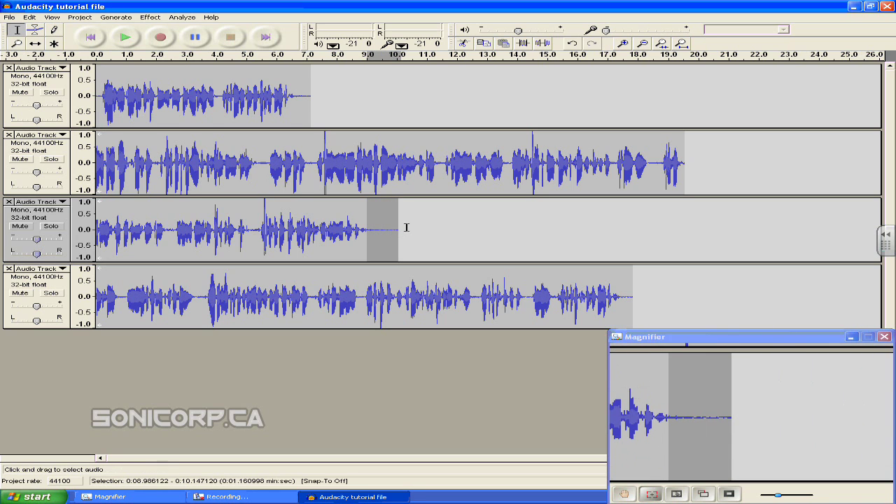
pyautogui.press('Delete')
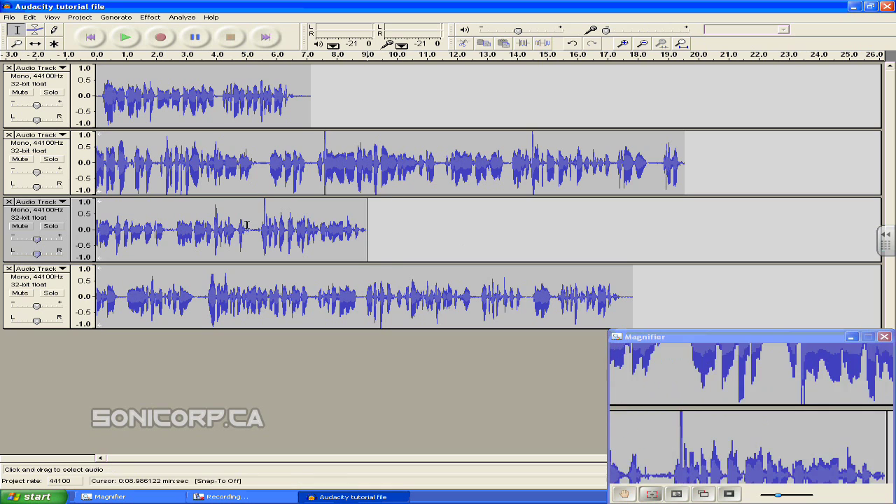
# Delete track 3's silent gaps around 4.9–5.5 s and near 2.25 s.
pyautogui.click(246, 225)
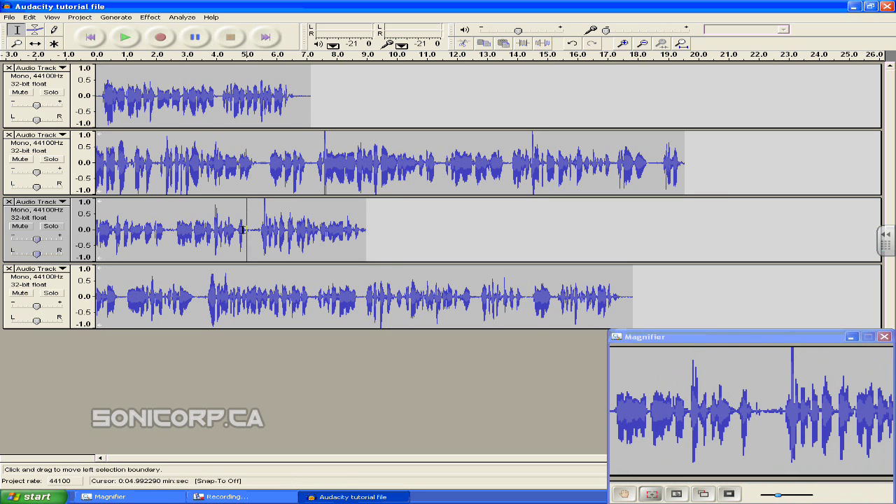
pyautogui.moveTo(243, 229); pyautogui.dragTo(261, 232)
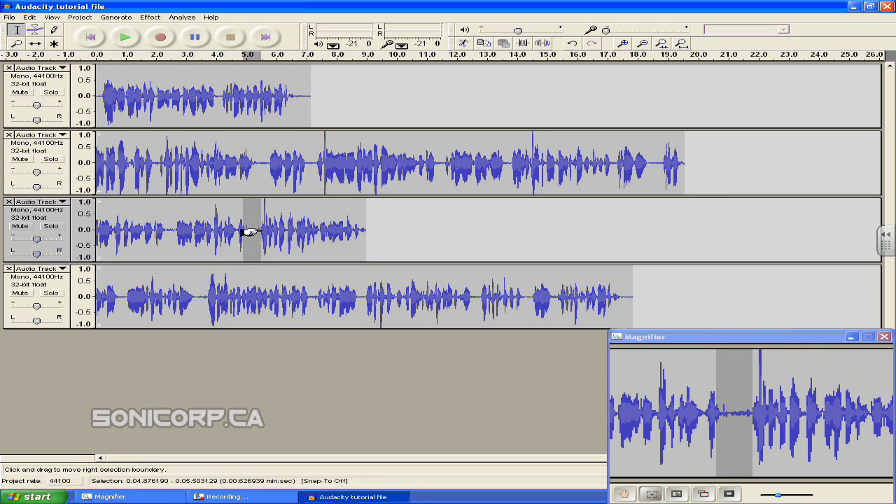
pyautogui.press('Delete')
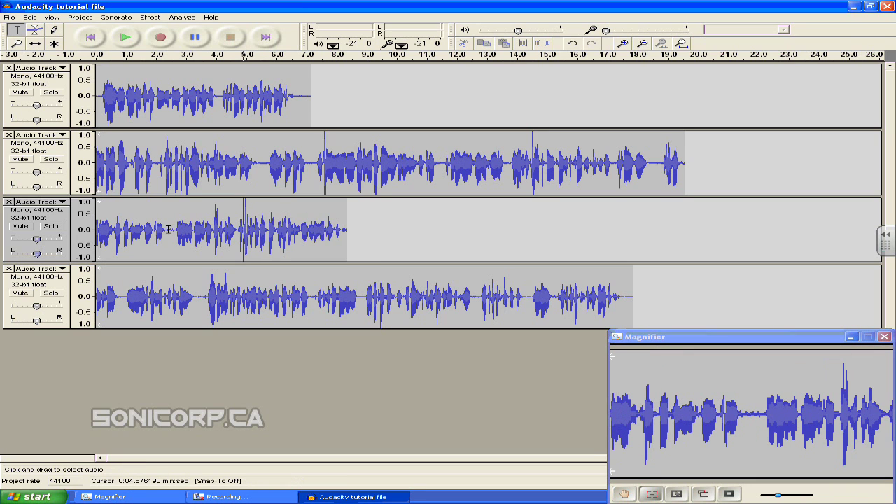
pyautogui.moveTo(164, 229); pyautogui.dragTo(178, 229)
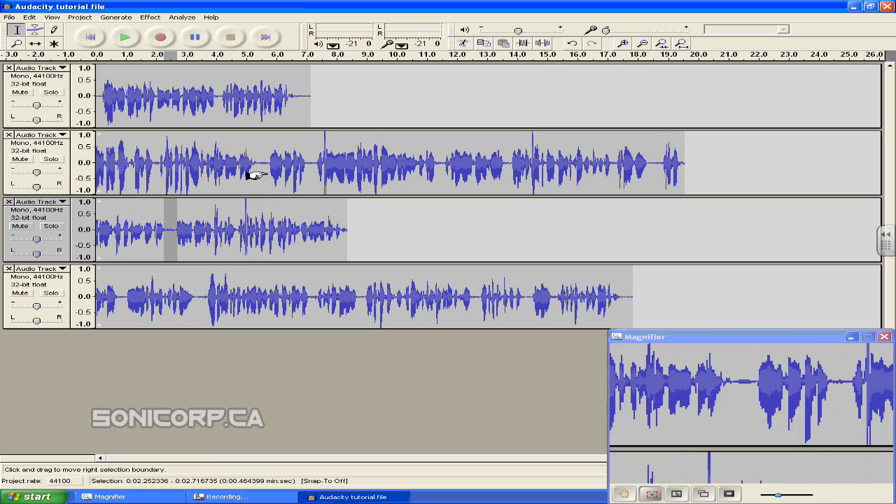
pyautogui.press('Delete')
# Delete track 2's gap near 5.25 s, then select track 1's silences from 6.52 s and near 3.9 s.
pyautogui.moveTo(255, 163); pyautogui.dragTo(271, 163)
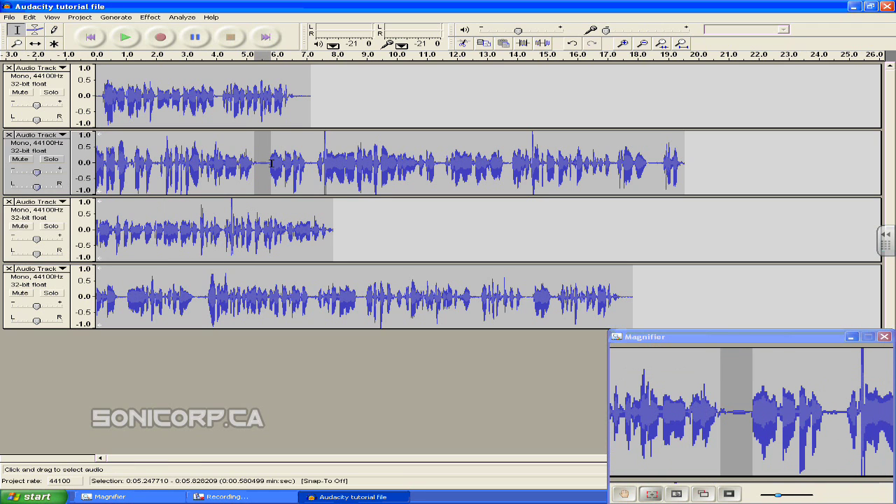
pyautogui.press('Delete')
pyautogui.click(294, 98)
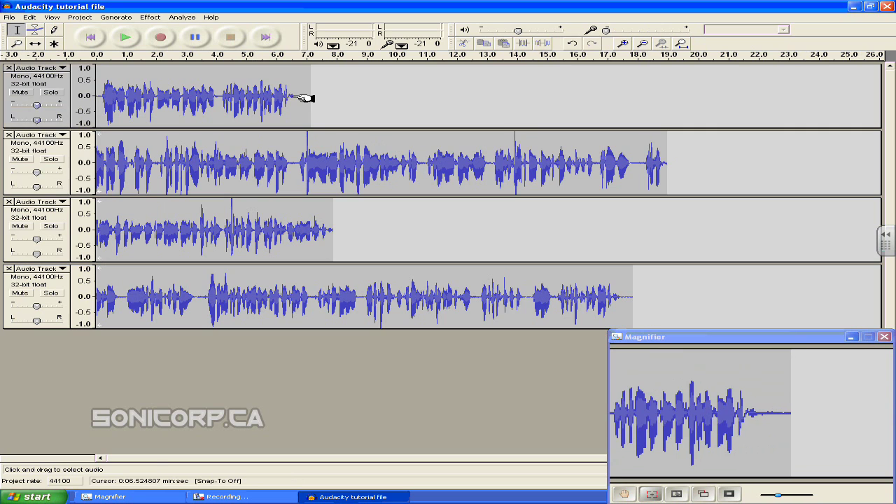
pyautogui.moveTo(299, 98); pyautogui.dragTo(315, 98)
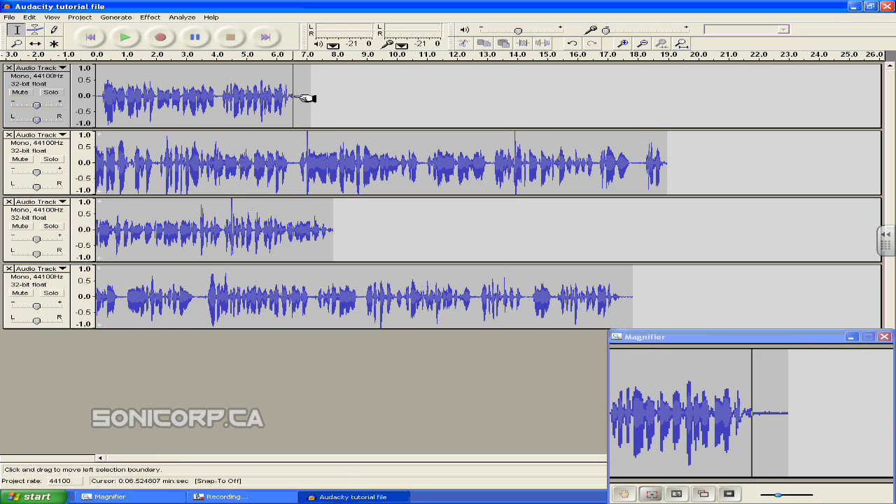
pyautogui.click(221, 98)
pyautogui.moveTo(215, 96); pyautogui.dragTo(221, 96)
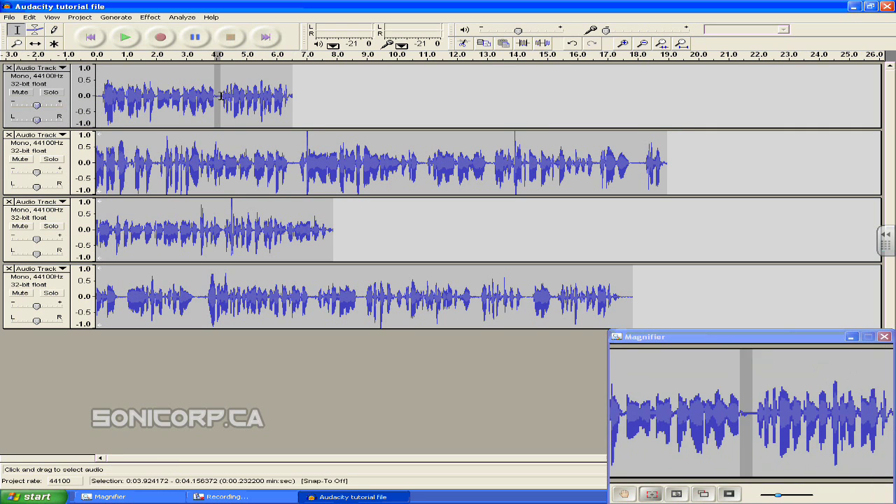